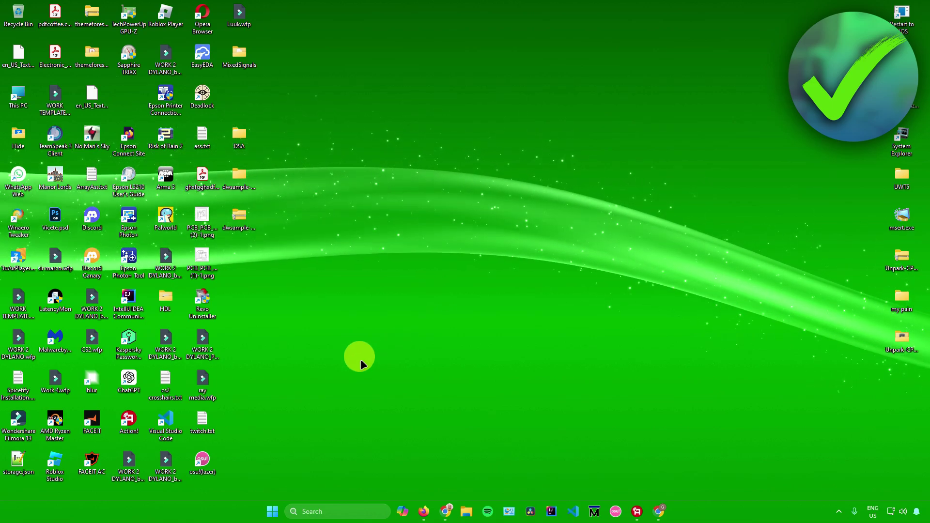
Step: Open Settings from the Start menu and search its settings for 'multitask'
click(272, 512)
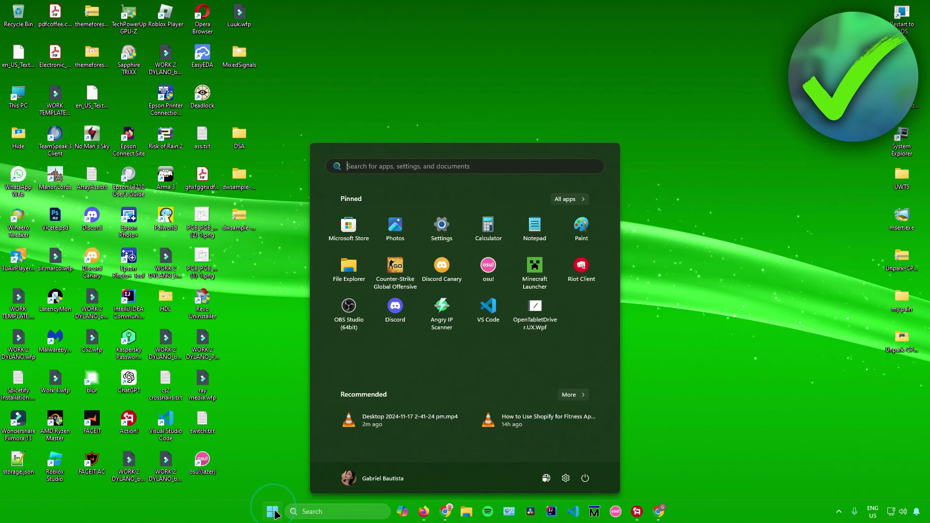
click(565, 478)
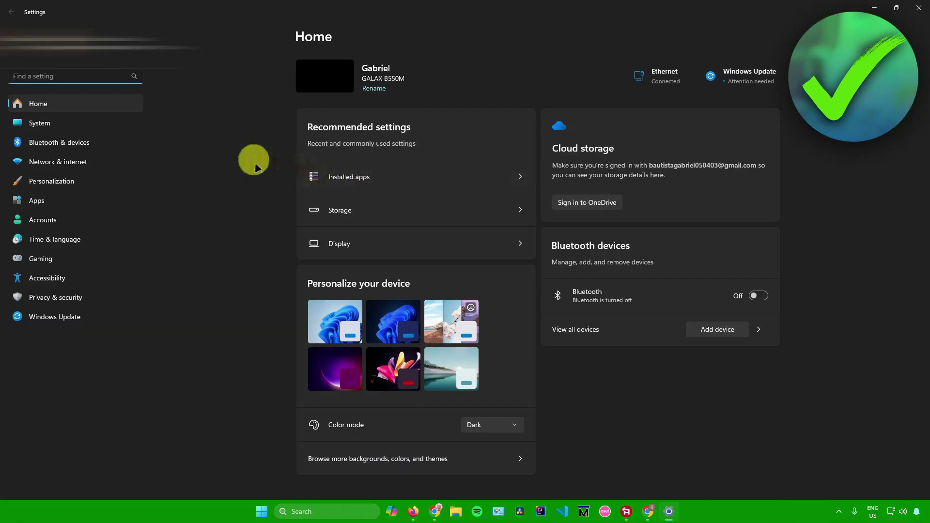
click(78, 76)
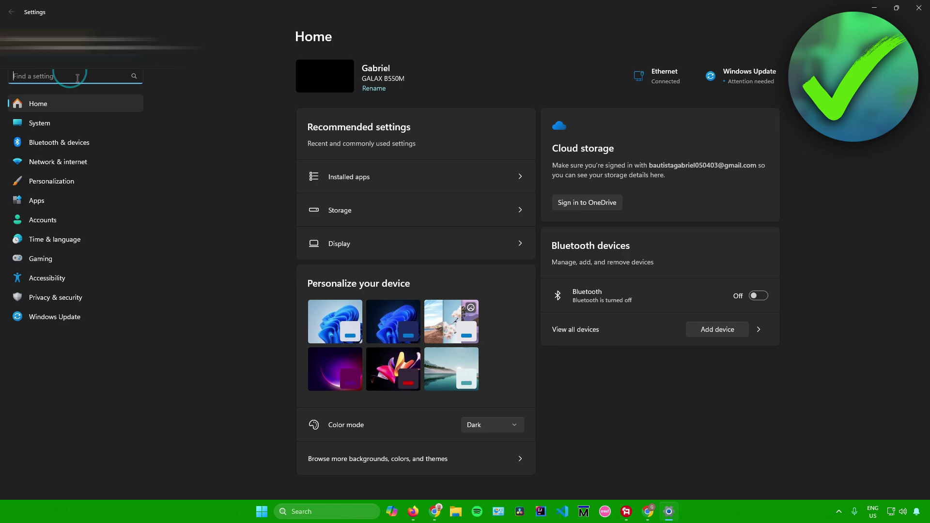
text(multitask)
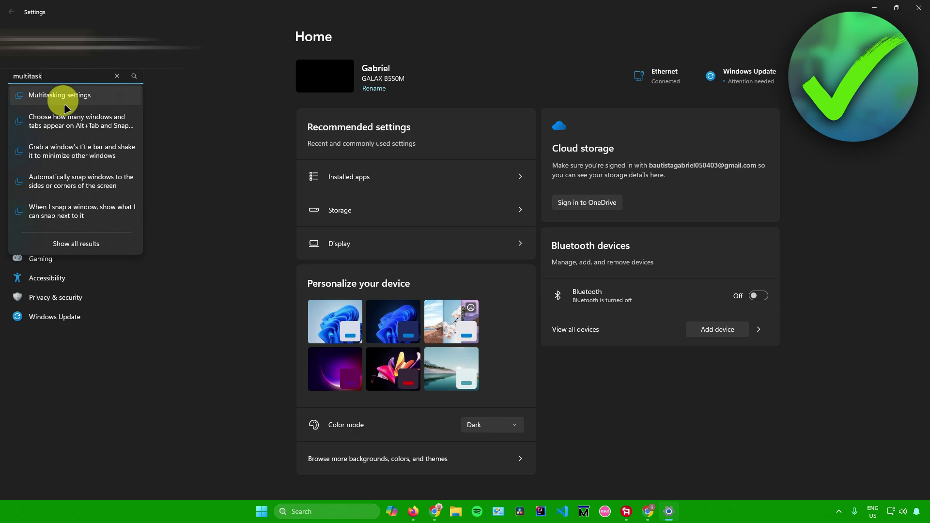
Step: Open the System > Multitasking page and confirm Snap windows is on
click(60, 95)
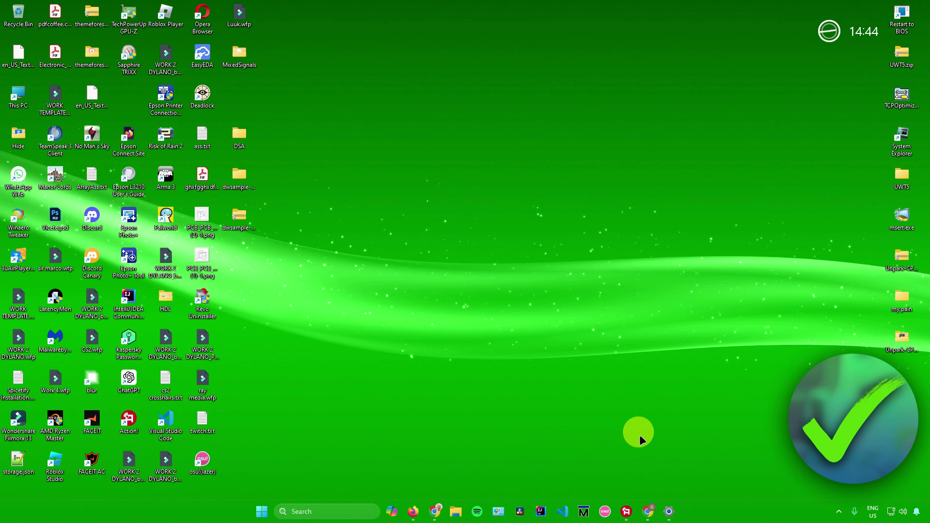
Step: Snap a Chrome window to the left half and another Chrome window into the right half
click(649, 509)
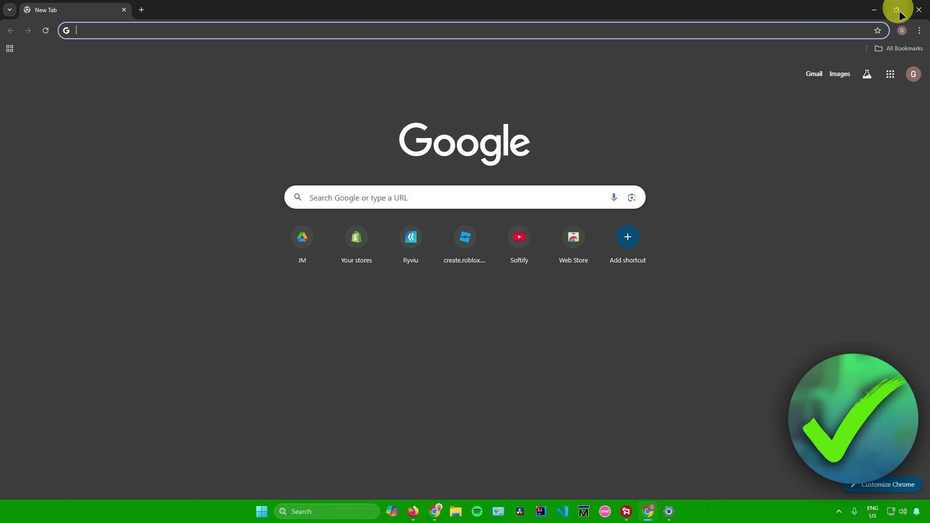
mouse_move(896, 9)
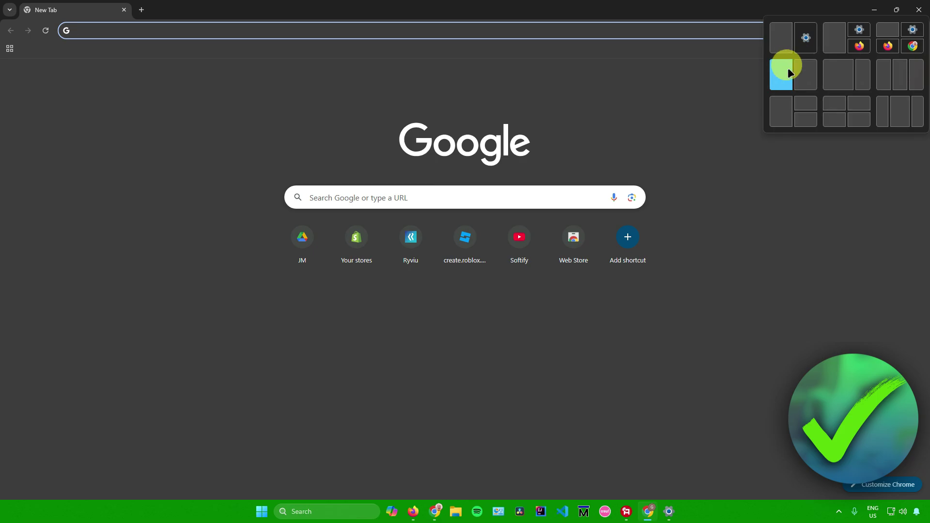
click(788, 67)
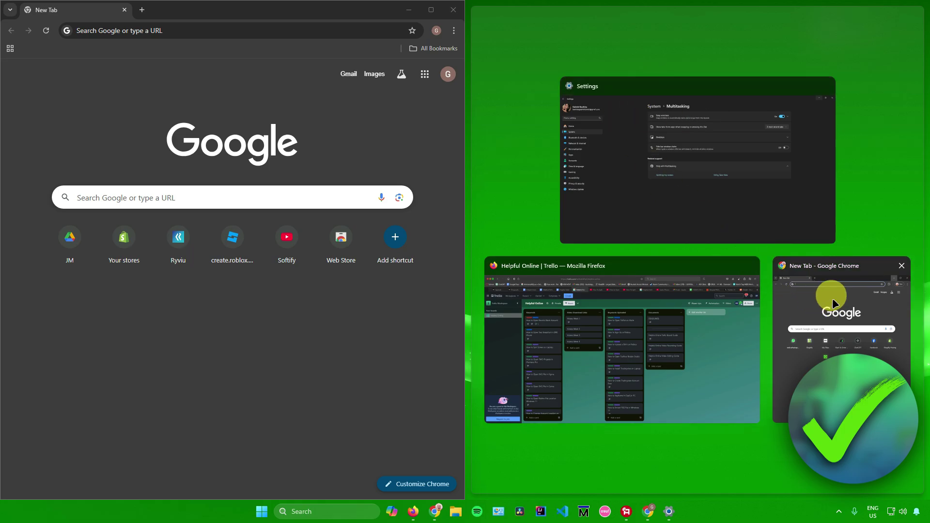
click(832, 299)
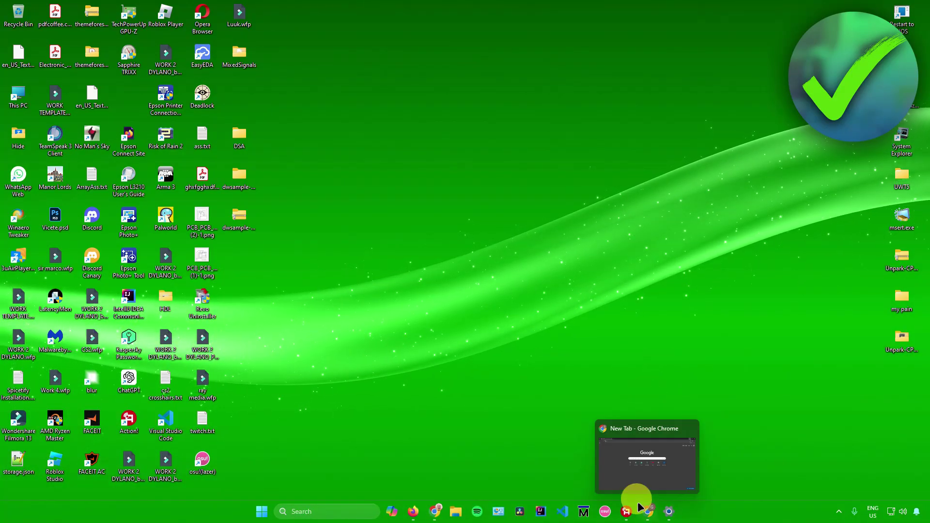
Step: Restore Chrome and drag its title bar onto the left-half snap zone, with a second Chrome window on the right
click(647, 513)
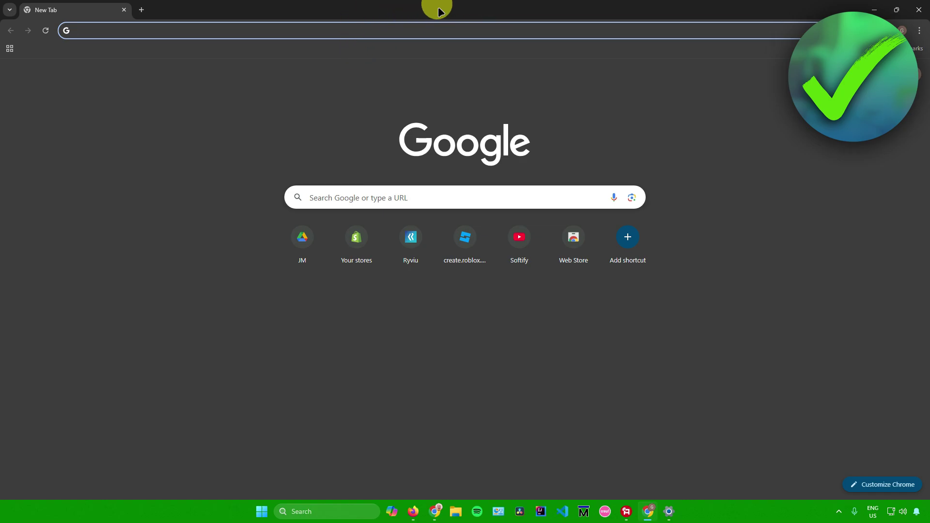
drag(438, 11, 375, 55)
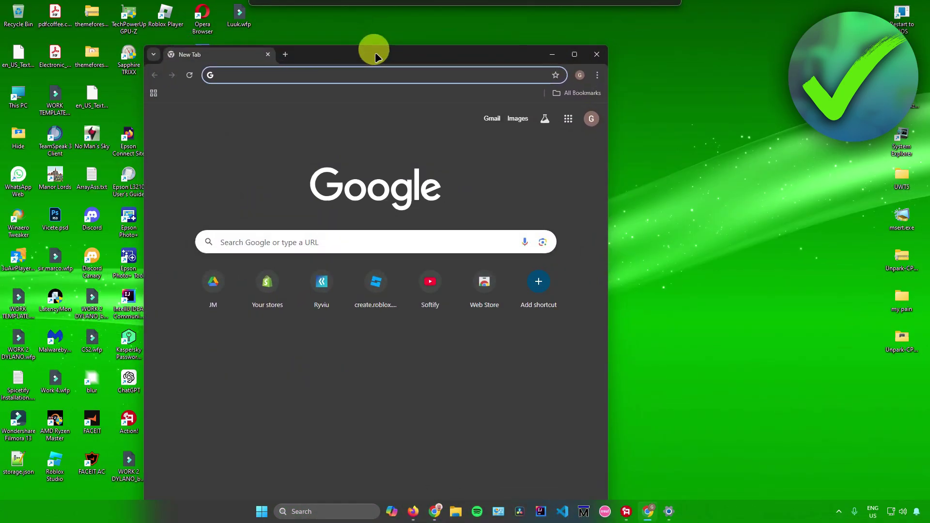
mouse_move(374, 55)
mouse_down()
mouse_move(405, 40)
mouse_move(269, 18)
mouse_move(370, 38)
mouse_move(447, 36)
mouse_move(269, 29)
mouse_up()
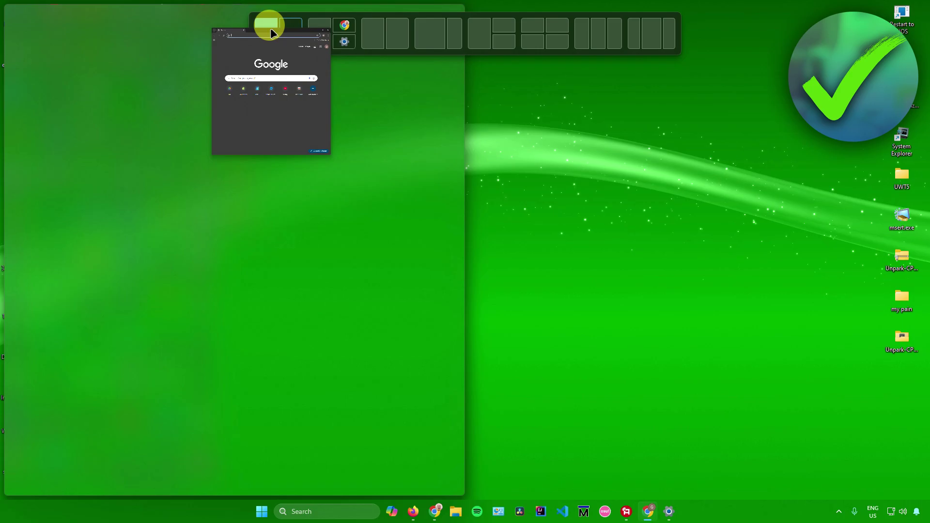
drag(269, 29, 267, 29)
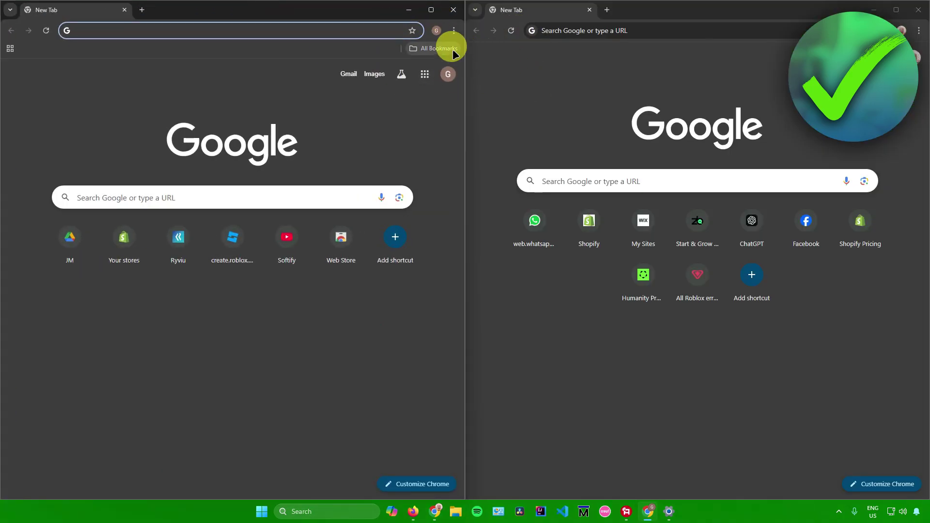
Step: Clear the left and right Chrome windows off the screen
click(407, 12)
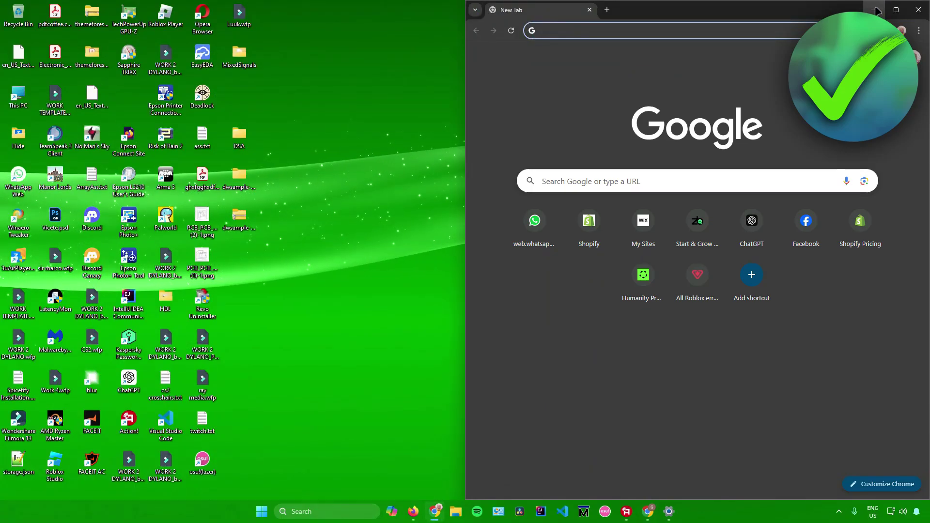
click(874, 9)
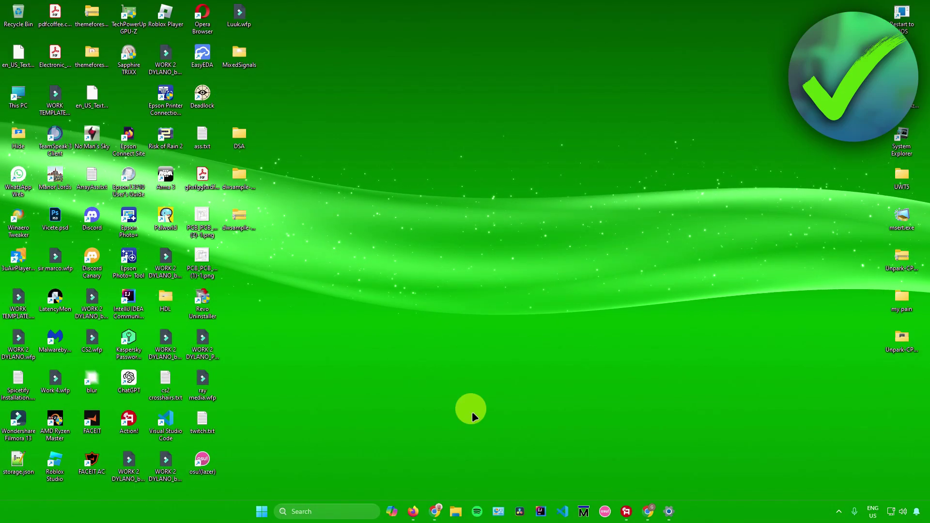